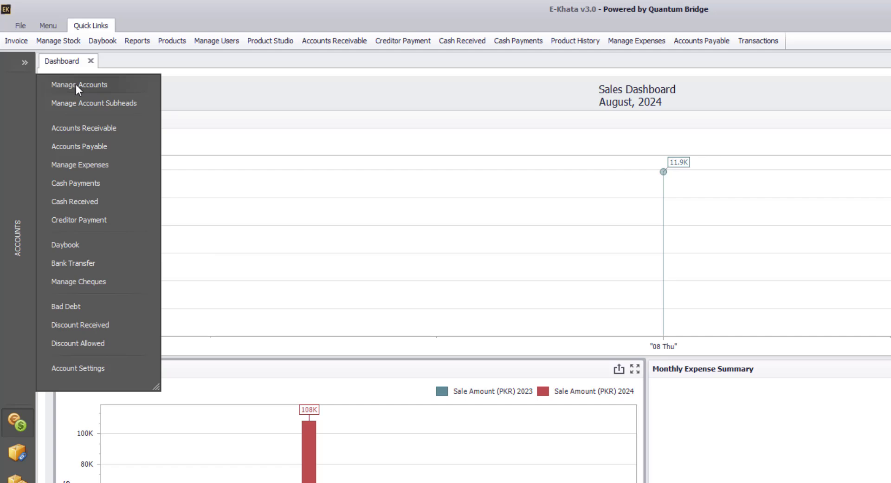
- Open Manage Accounts and set the Account Head to Debtor
click(76, 84)
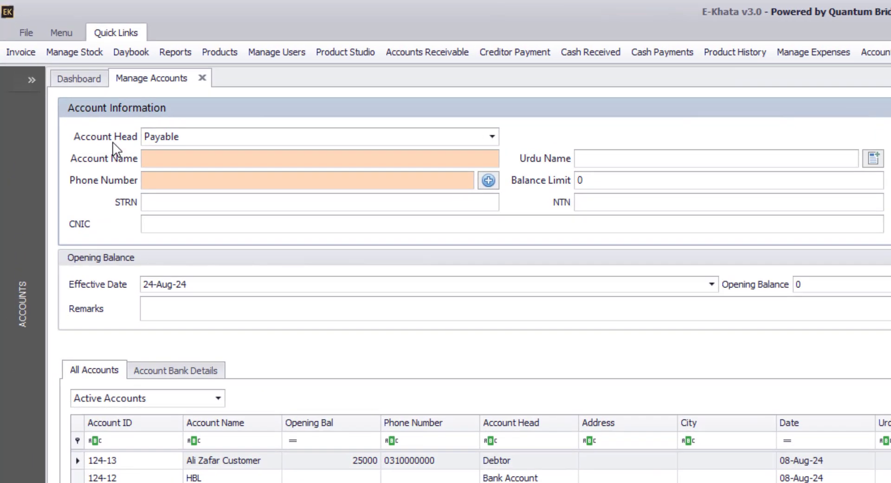
click(272, 139)
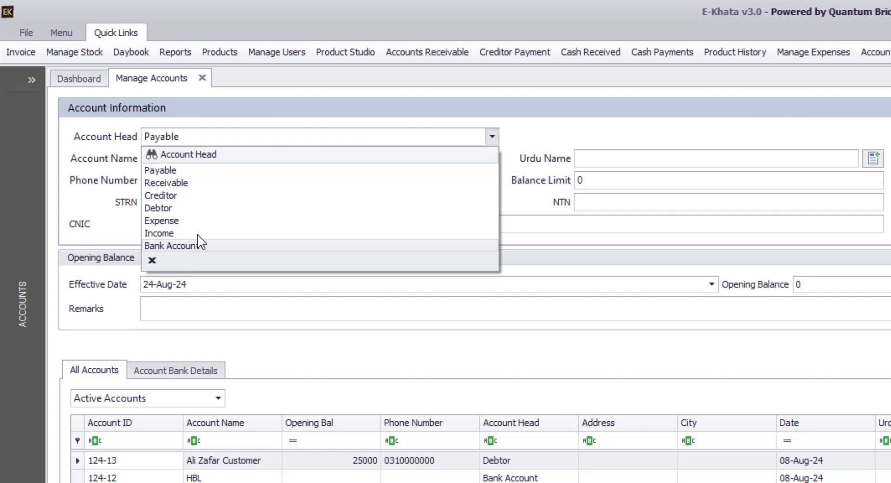
click(160, 208)
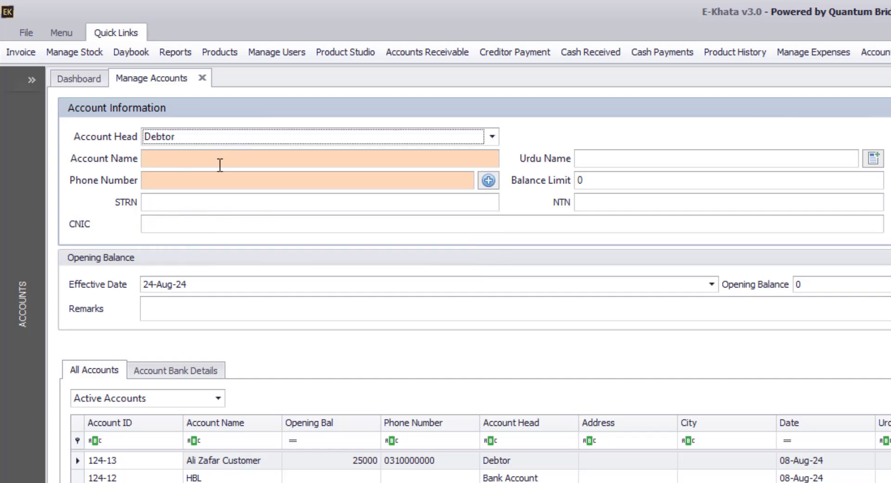
- Name the account Customer A and enter its phone number
click(219, 157)
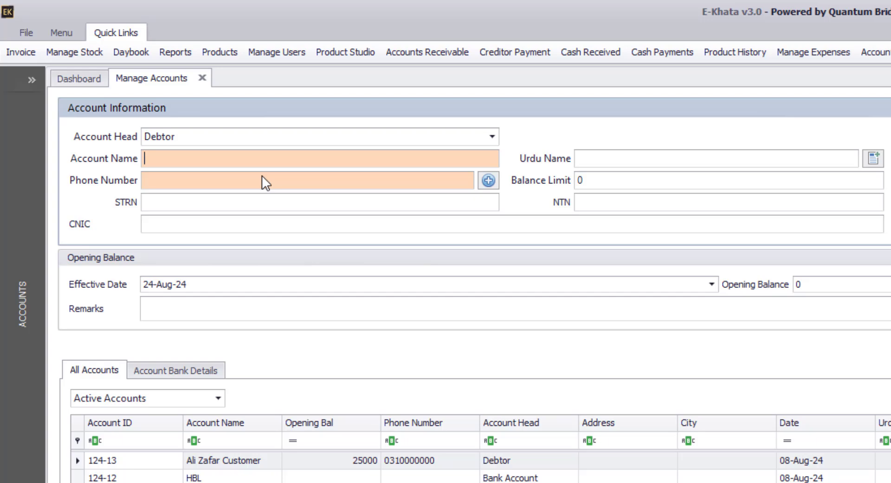
text(Cust)
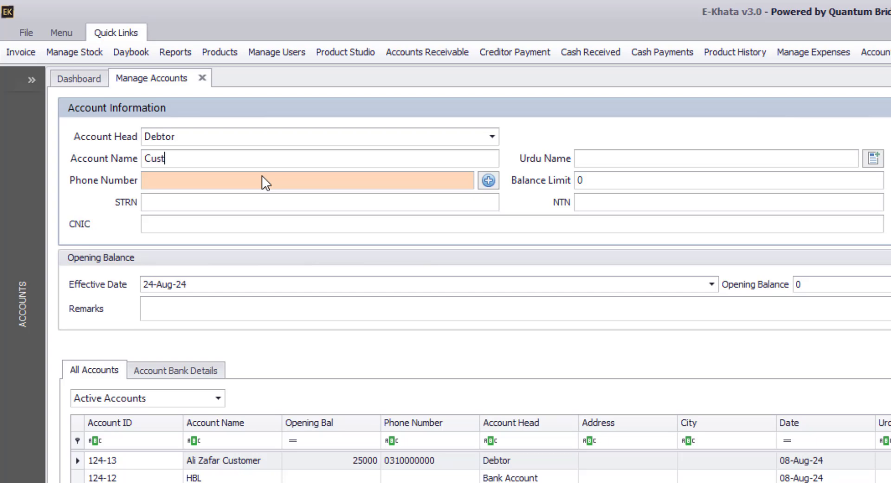
text(omer A)
click(280, 184)
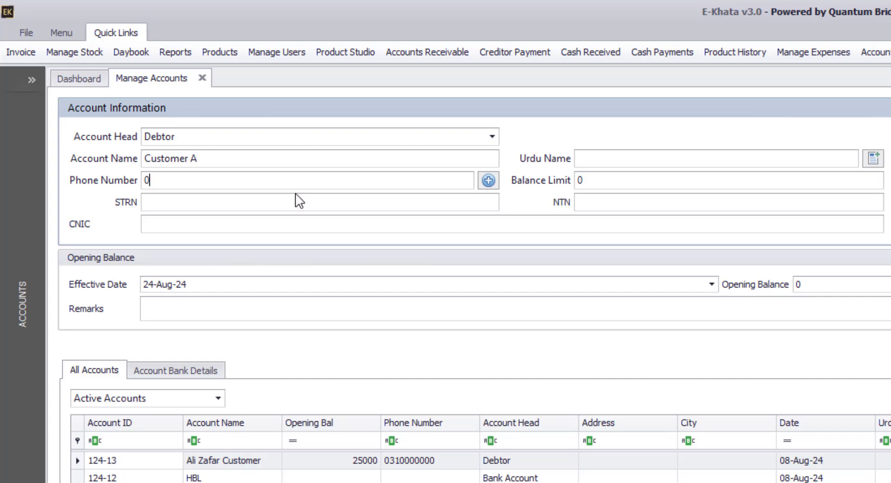
click(603, 158)
click(618, 183)
- Set the contact country to Pakistan and the province to Punjab
drag(595, 182, 563, 180)
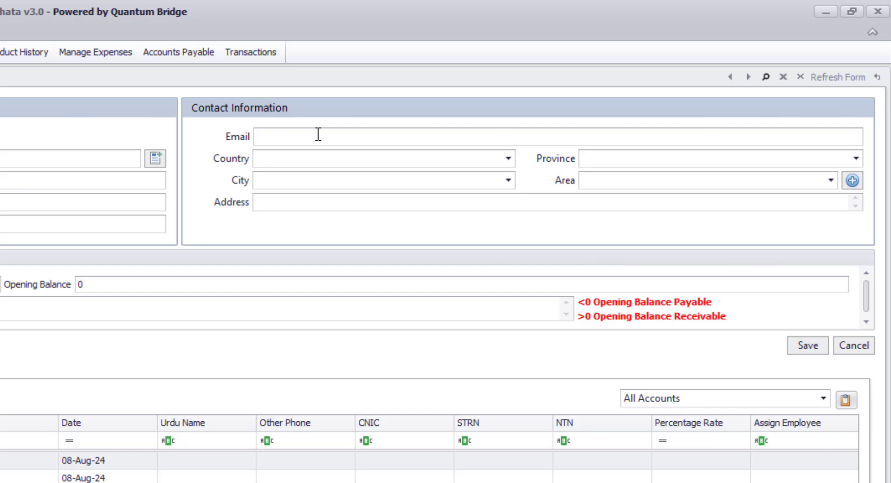
click(297, 161)
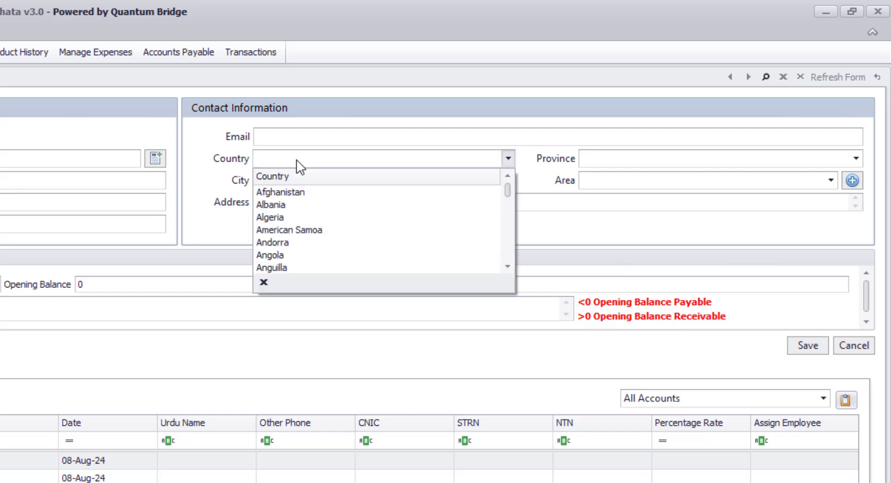
text(Pakistan)
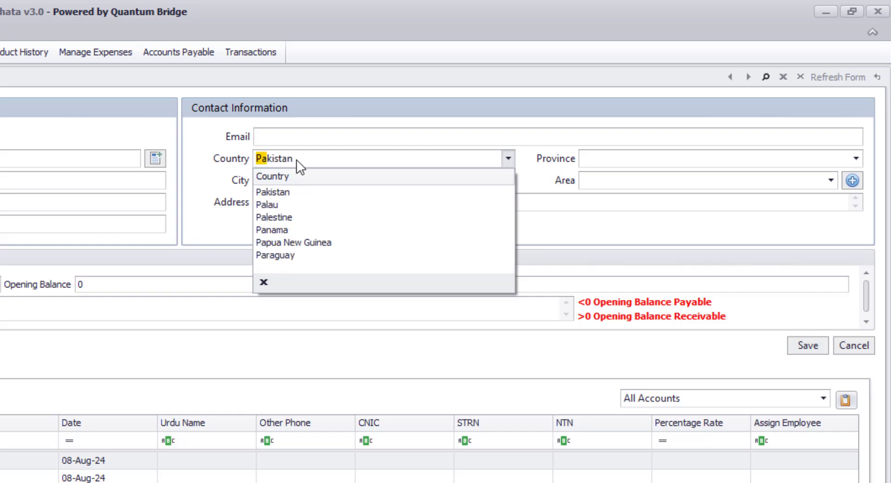
click(277, 193)
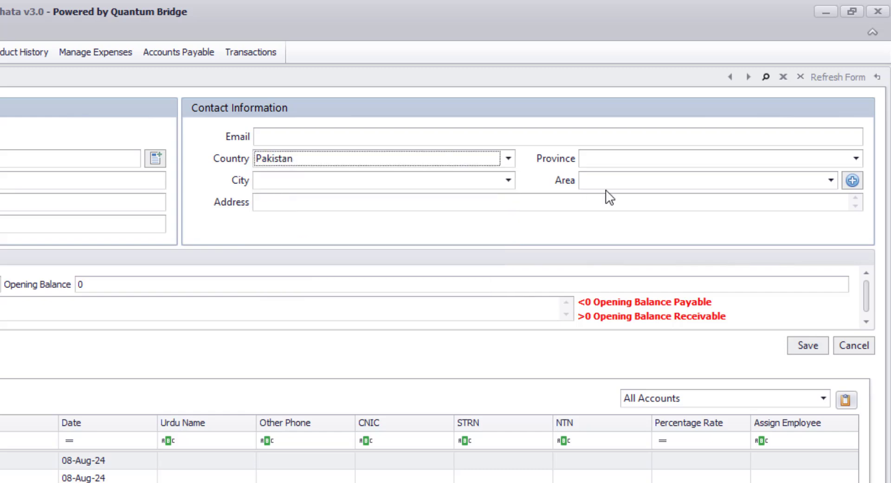
click(627, 162)
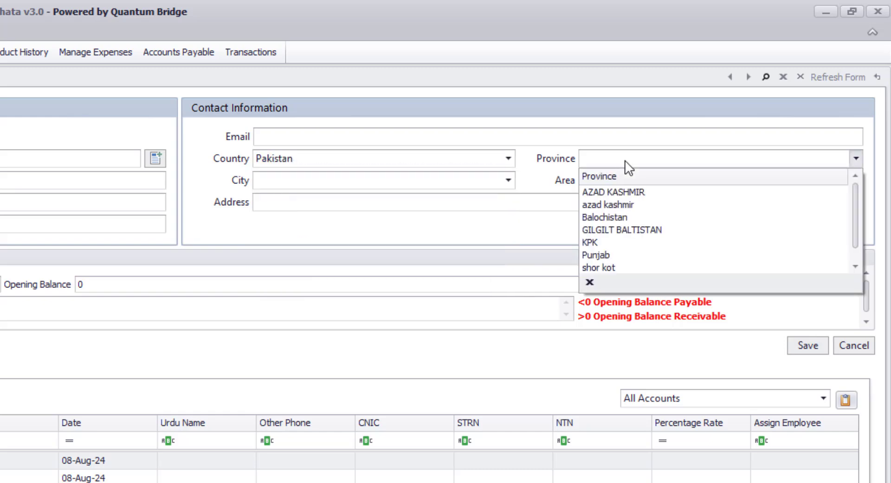
click(598, 258)
- Set the contact city to Lahore
click(508, 181)
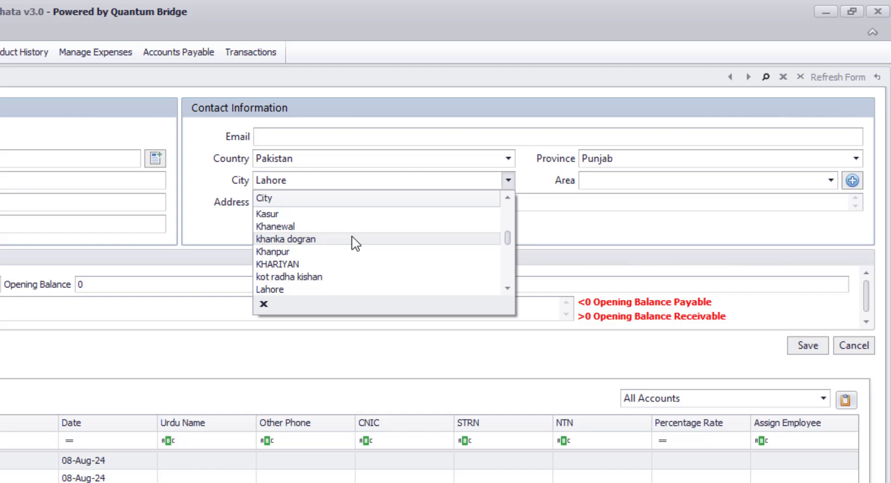
text(la)
key(Down)
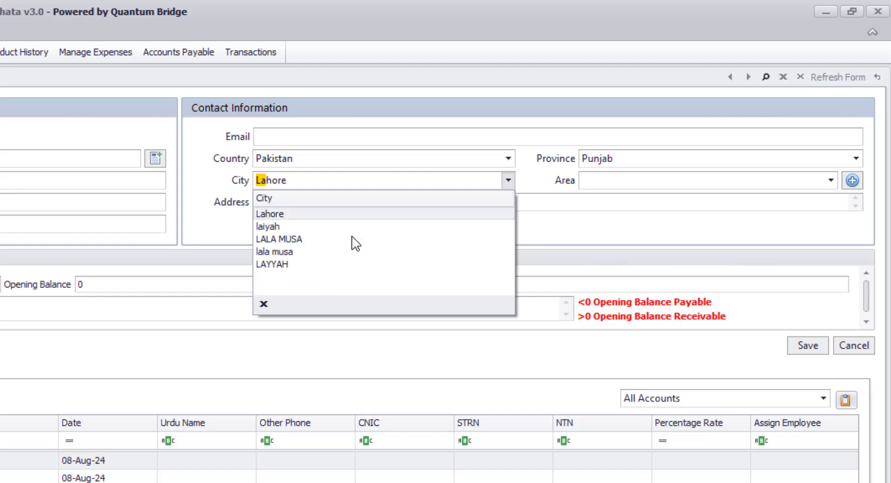
key(Return)
click(723, 185)
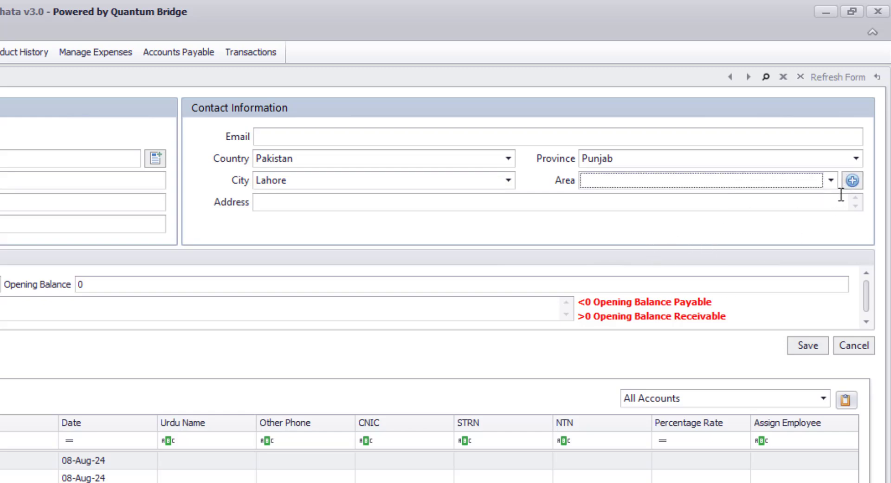
- In the new-area form, set the location to Pakistan, Punjab, Lahore
click(853, 182)
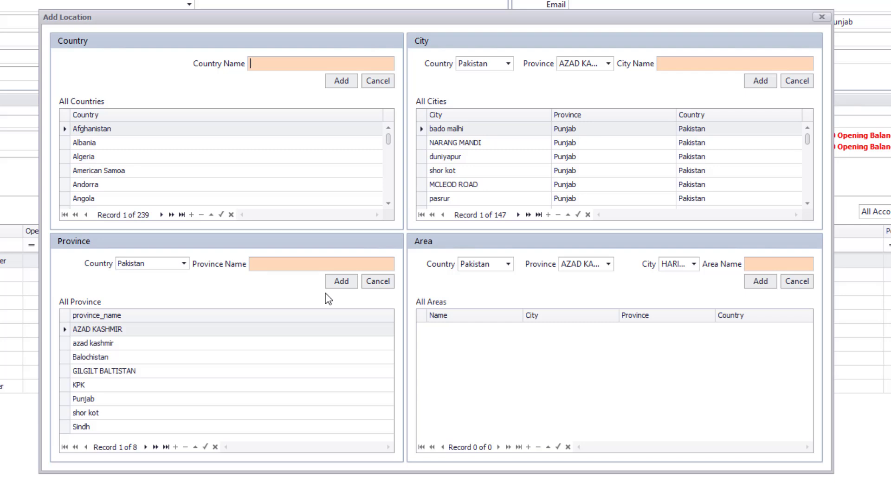
click(508, 265)
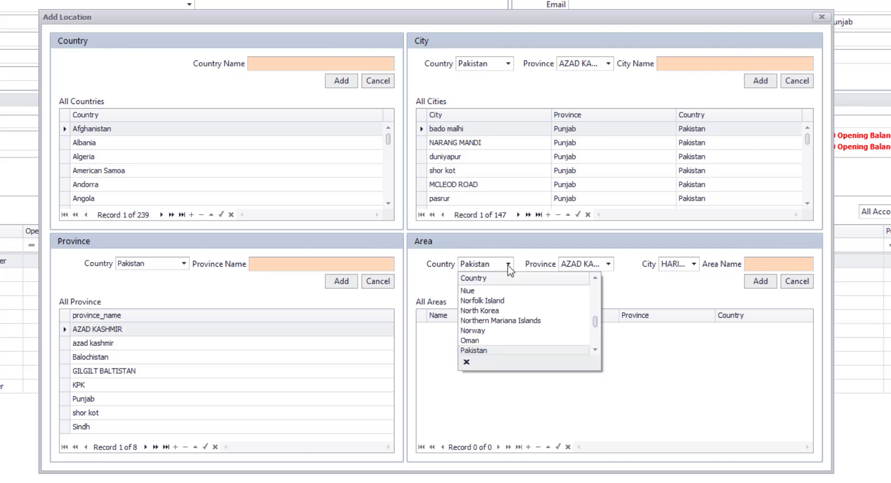
click(508, 266)
click(606, 266)
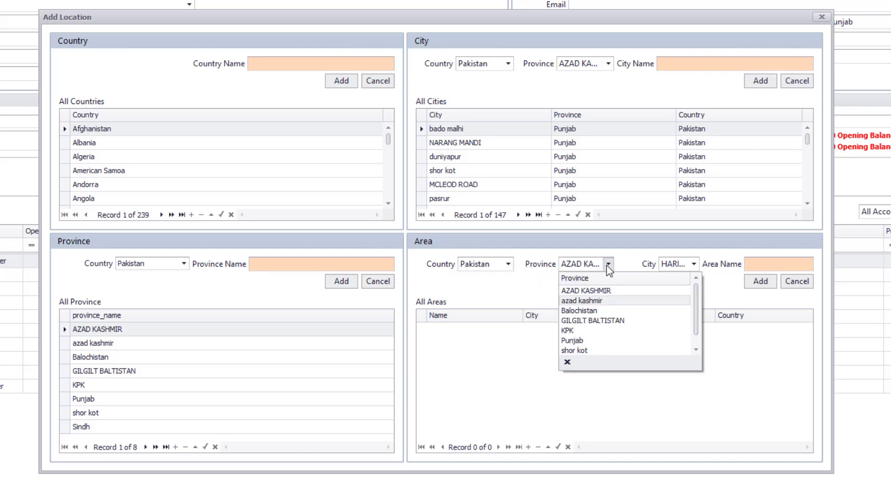
key(Down)
key(Down)
key(Down)
key(Down)
key(Return)
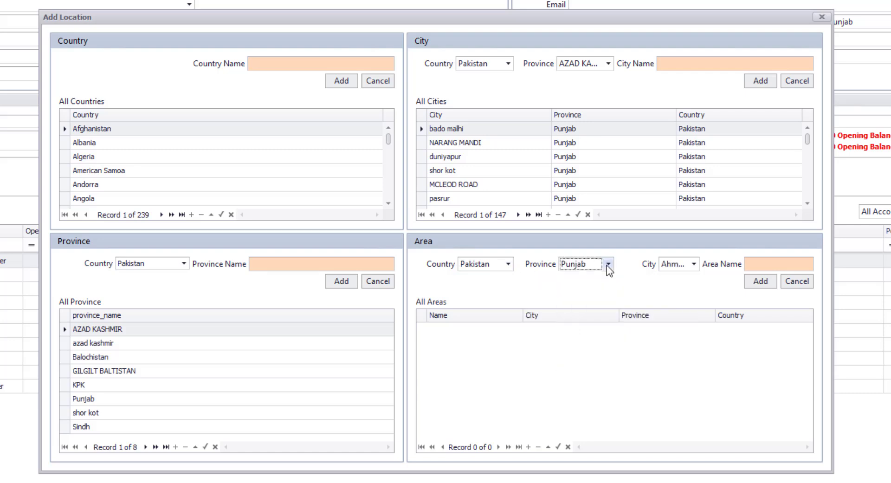
click(694, 264)
text(la)
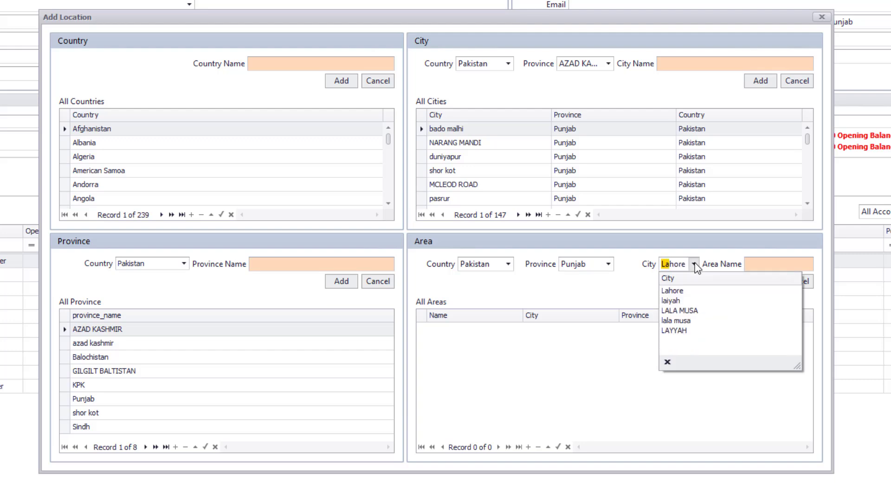
click(673, 290)
- Add and select the new area Azam Market, then close the location window
click(758, 264)
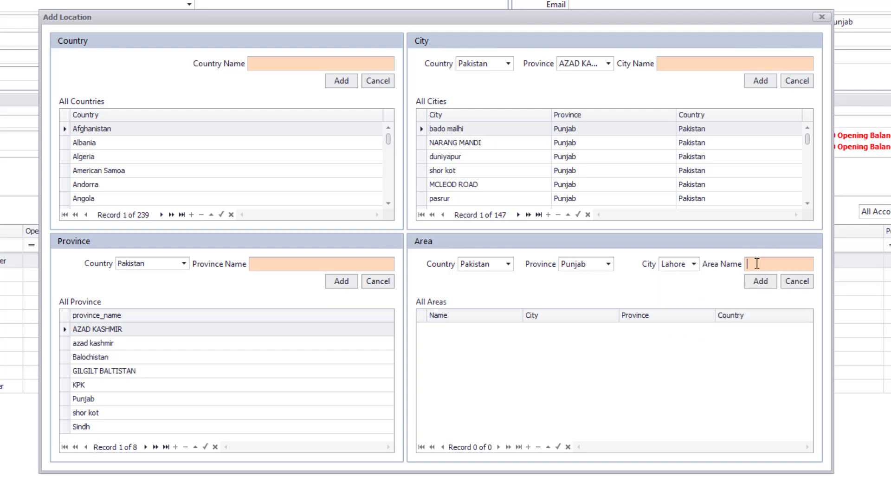
text(Aza)
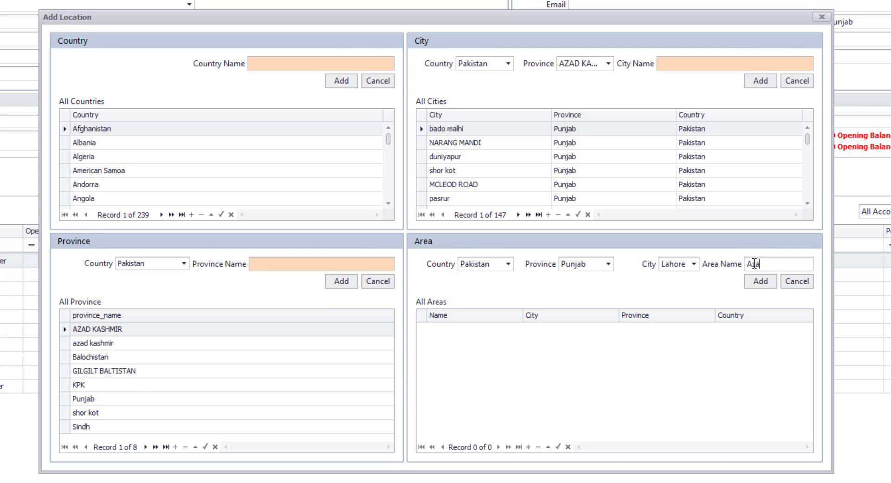
text(m Market)
click(759, 281)
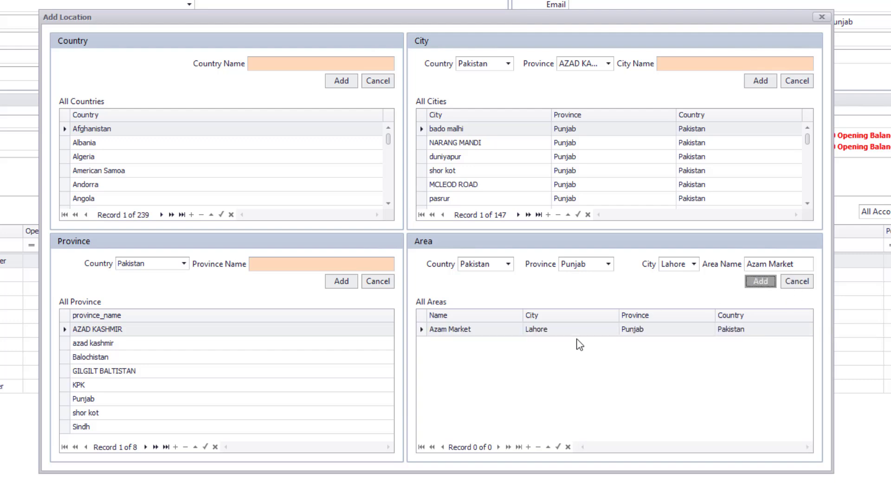
click(716, 386)
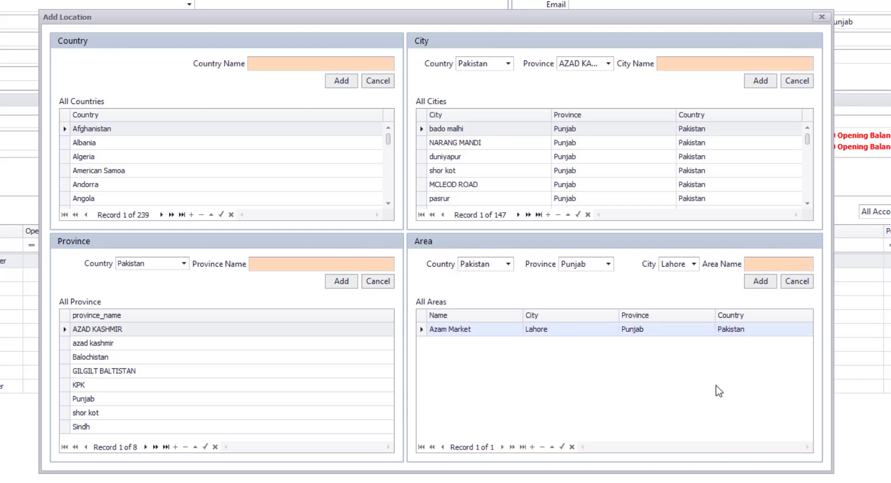
click(822, 16)
click(877, 58)
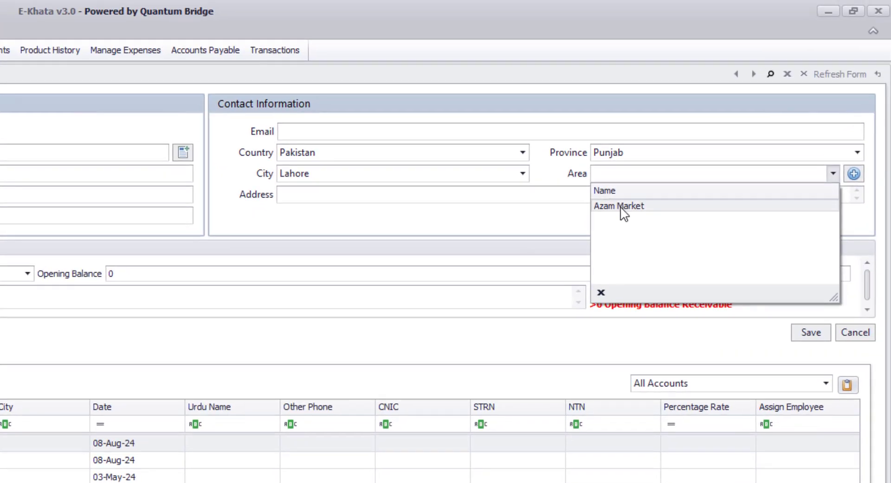
- Set Customer A's area to Azam Market and enter the shop address
click(621, 207)
click(426, 199)
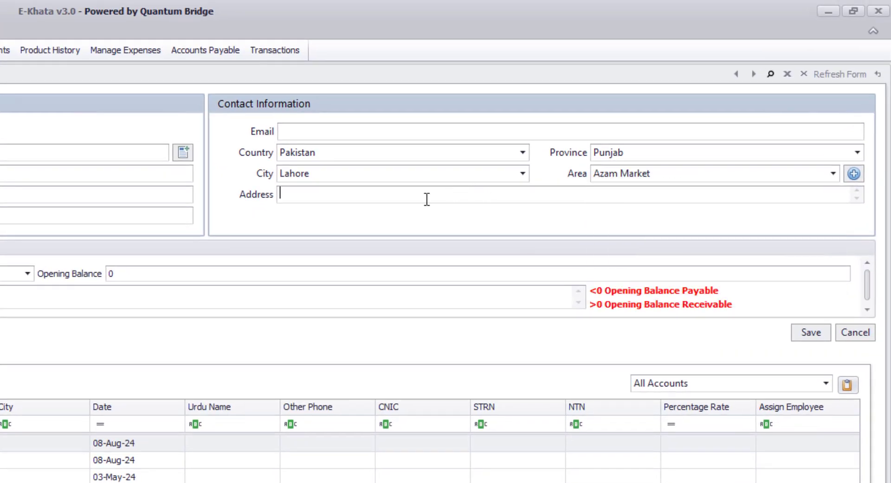
text(Sh# 01- chowk)
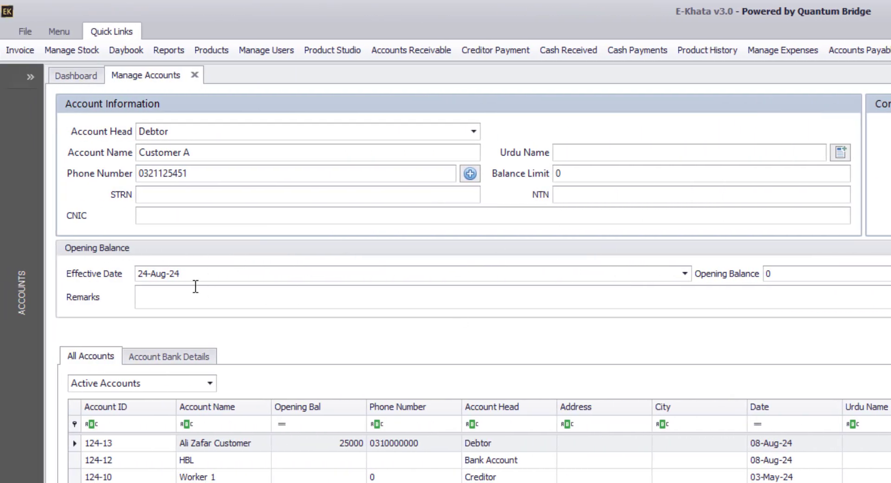
key(Tab)
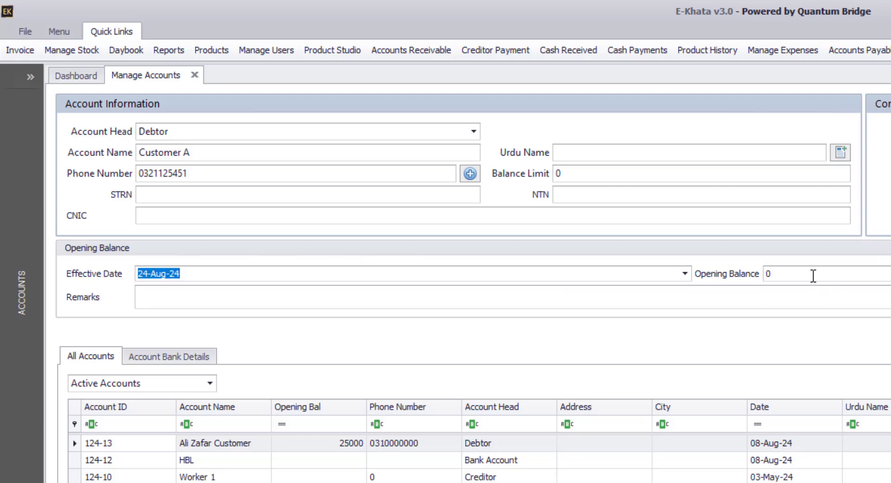
key(Tab)
- Set the effective date to 22-Aug-24 and the opening balance to 500000
click(790, 275)
text(-)
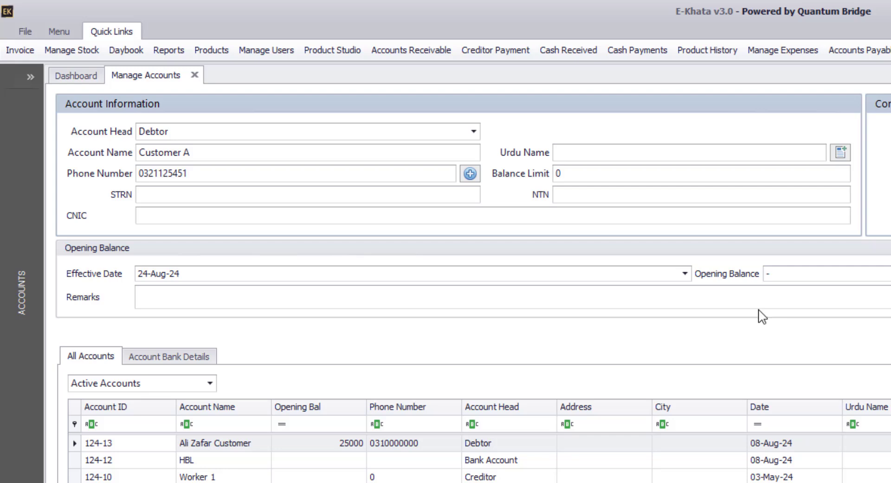
text(25000)
click(688, 276)
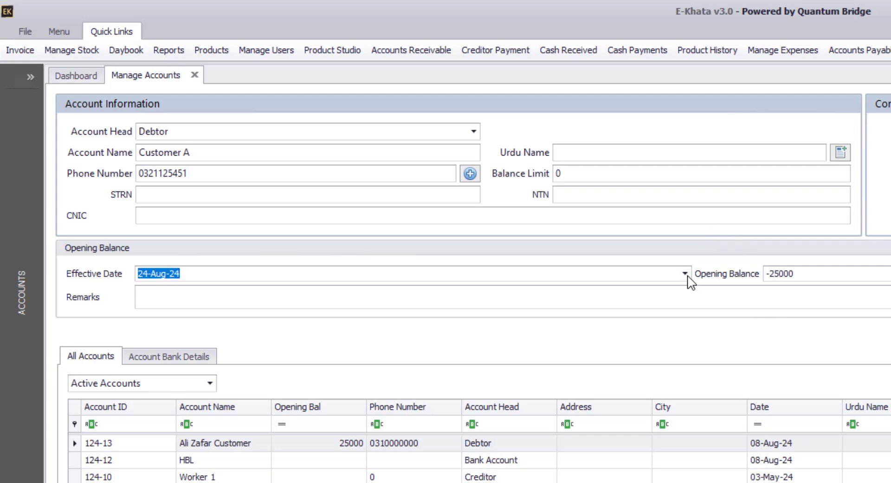
click(687, 277)
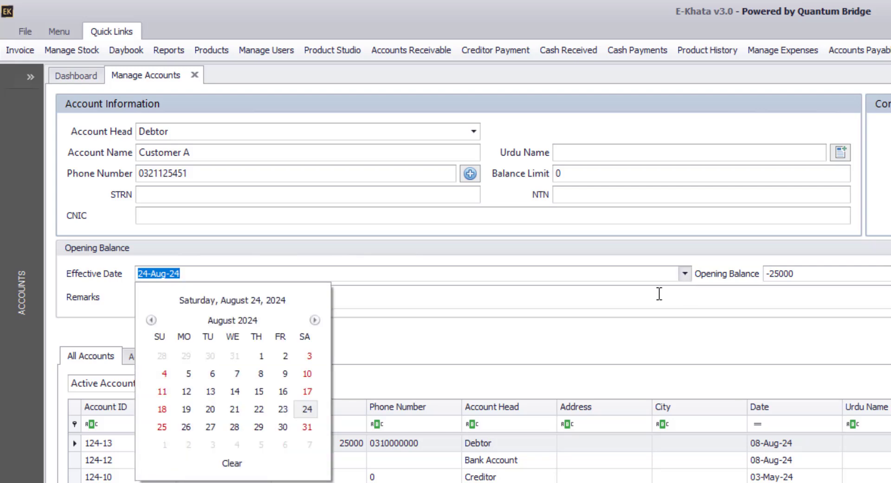
click(258, 409)
key(Tab)
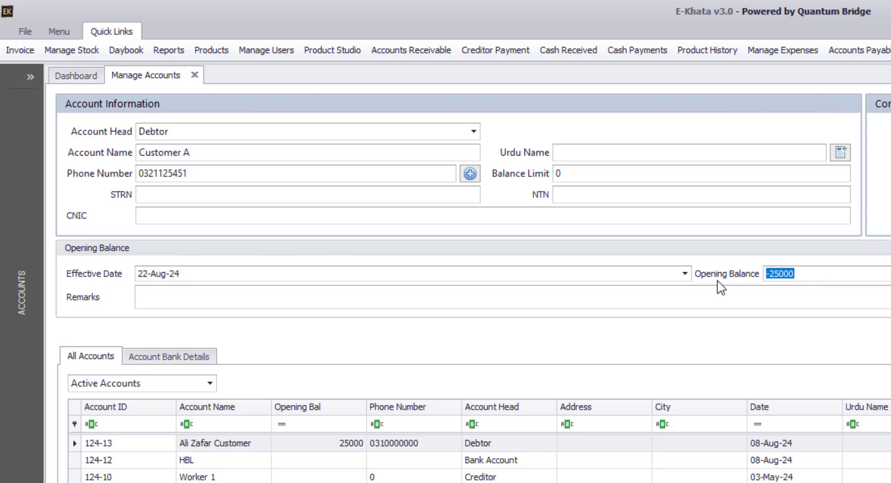
text(500000)
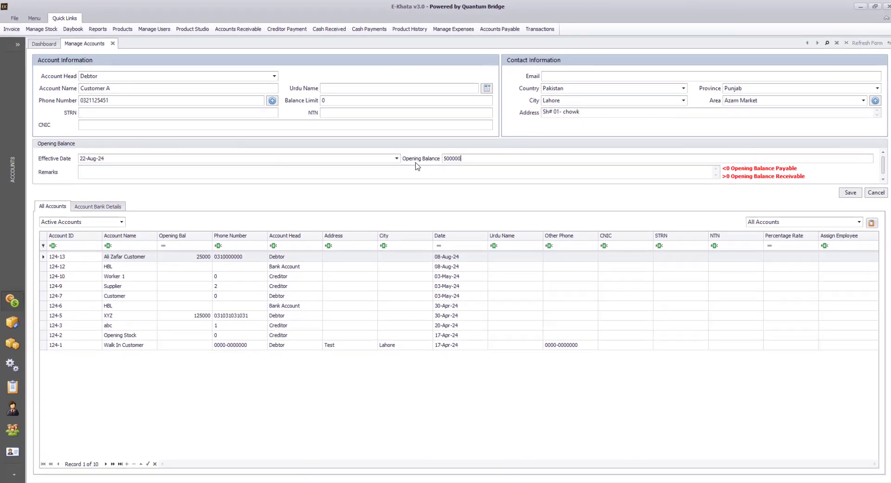
- Save Customer A as Debtor account 124-15
click(846, 191)
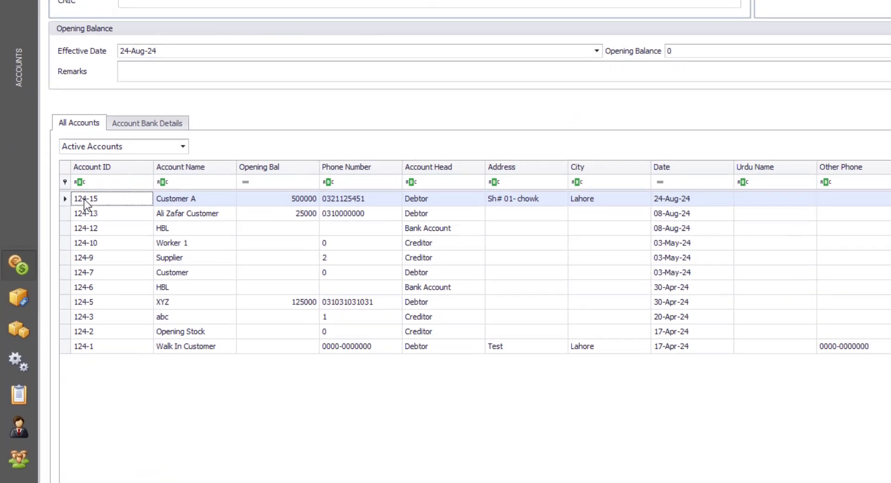
- Load account 124-15 for editing and place the caret after its phone number
double_click(52, 255)
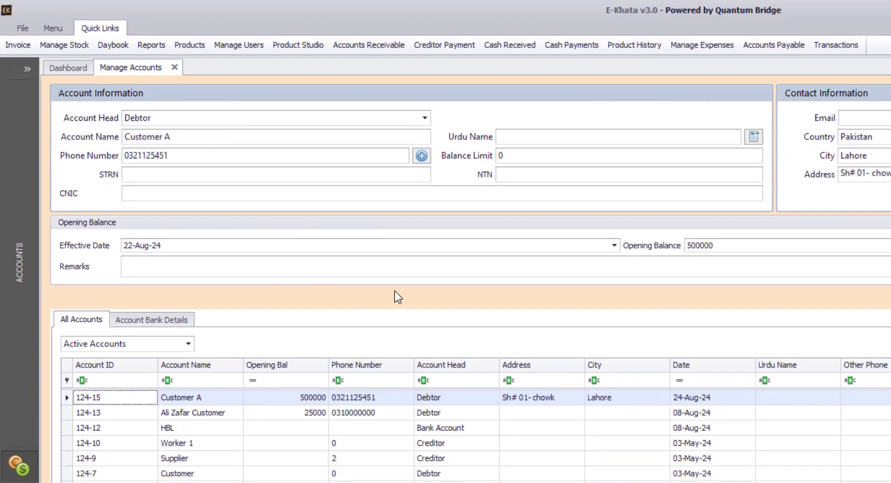
click(241, 156)
- Extend the phone number by three digits, change the opening balance to 600000, and update
text(215)
drag(720, 242, 642, 253)
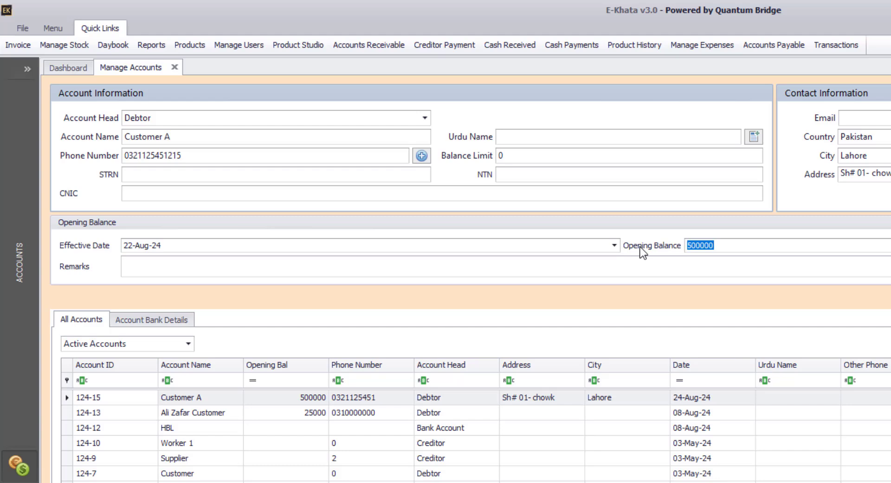
text(600000)
click(675, 158)
click(674, 157)
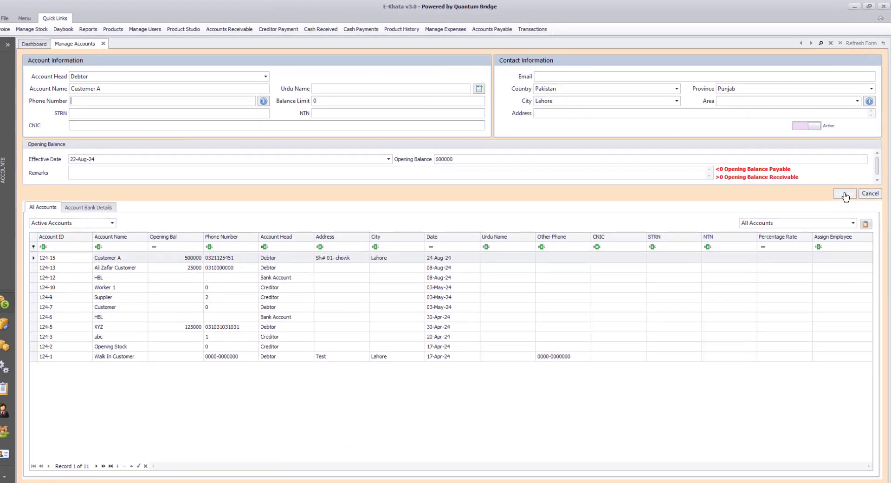
click(820, 297)
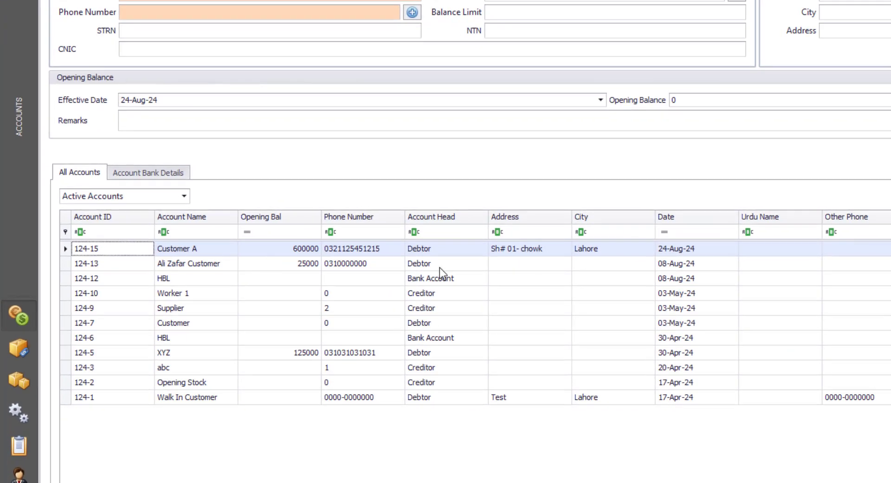
- Mark Customer A's account as inactive and save it
double_click(79, 252)
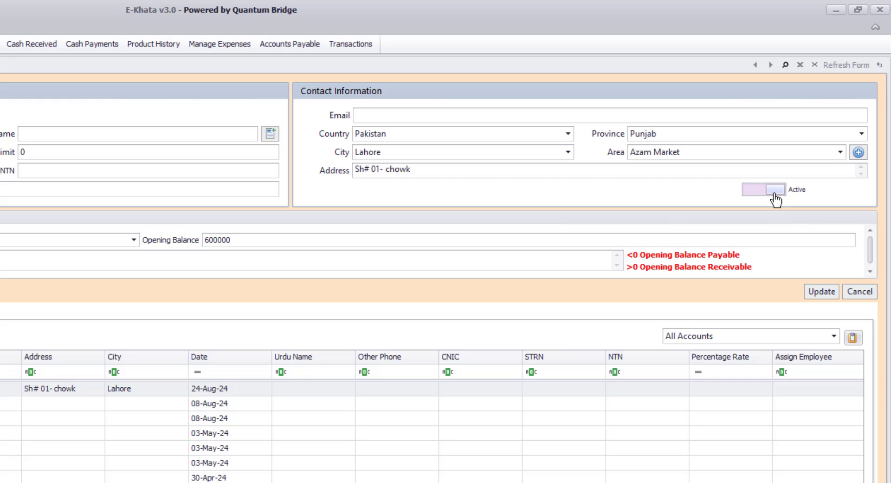
click(775, 195)
click(774, 195)
click(775, 195)
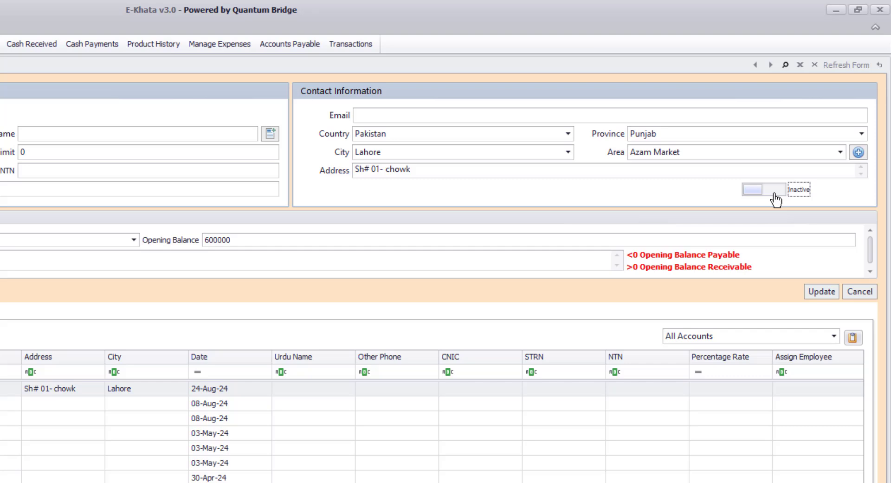
click(820, 292)
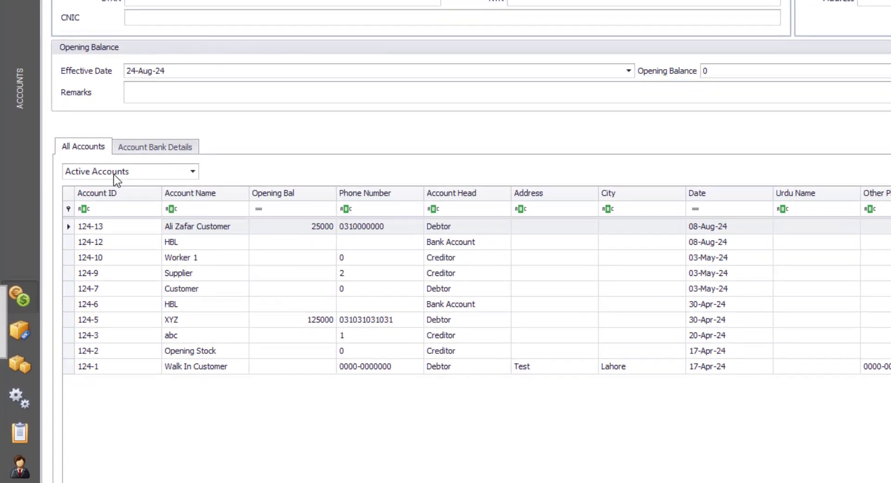
- From the inactive accounts list, reactivate Customer A and save it
click(114, 174)
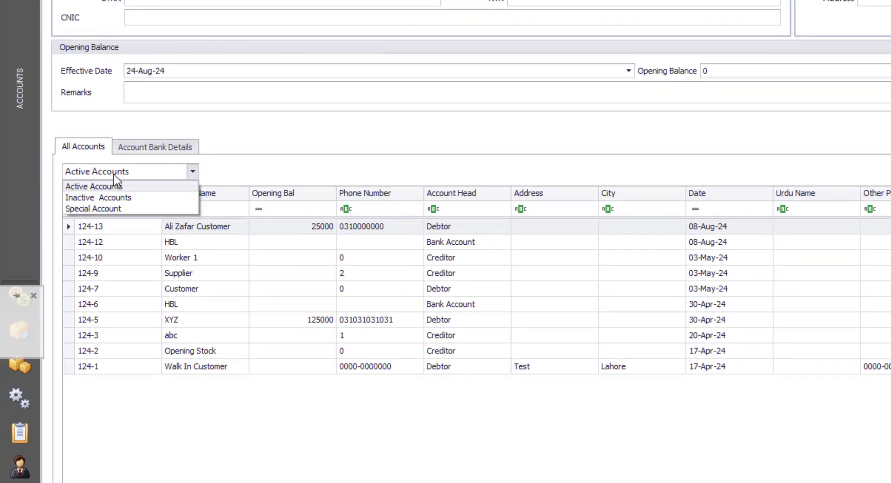
click(113, 199)
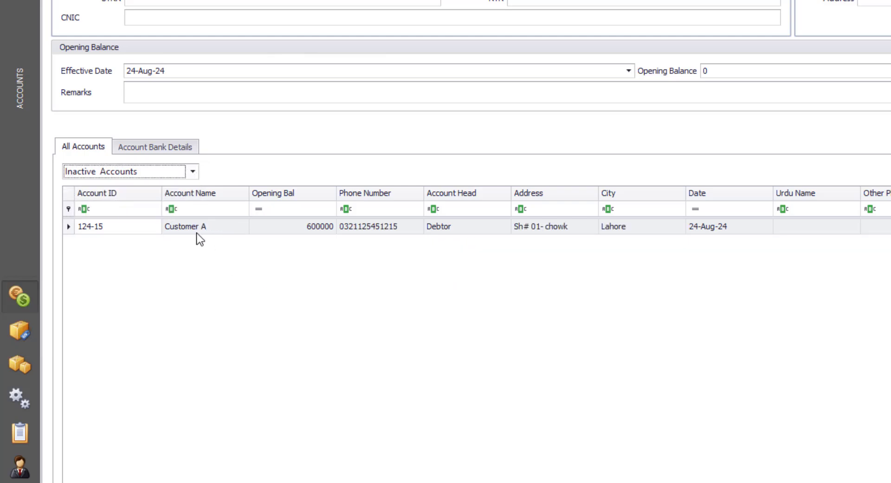
click(69, 230)
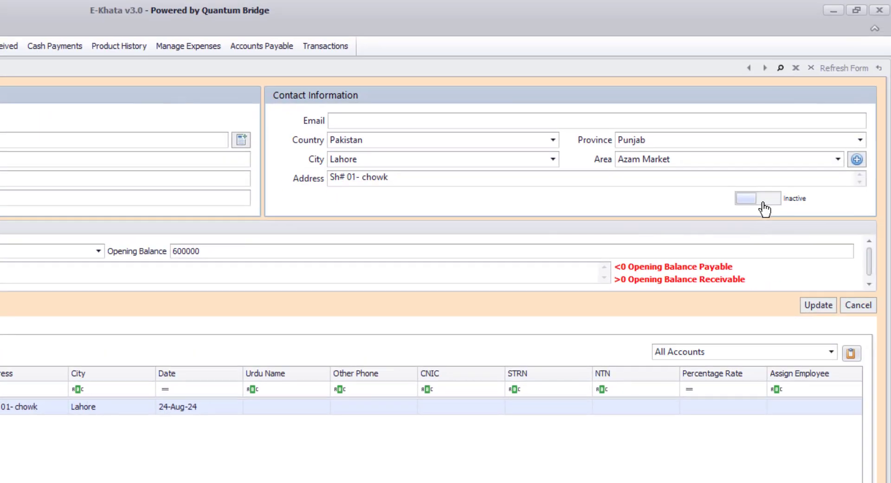
click(762, 204)
click(818, 306)
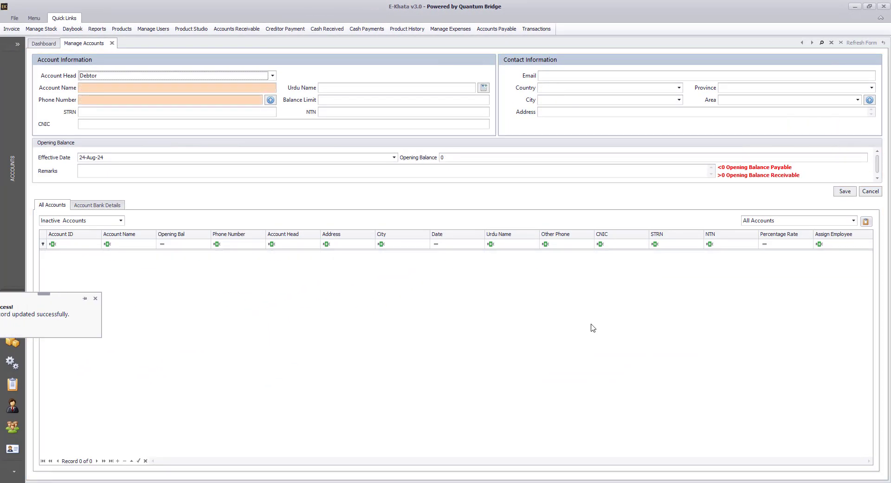
- Filter the accounts grid to show only Active Accounts
click(88, 222)
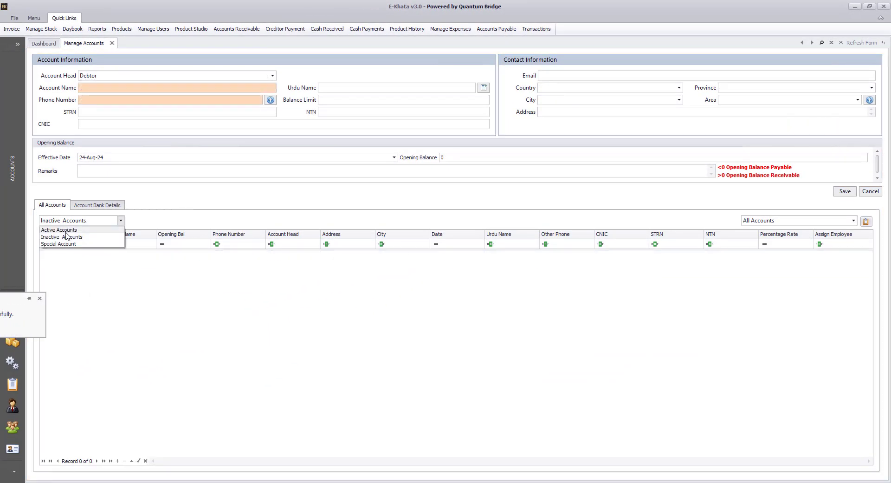
click(86, 230)
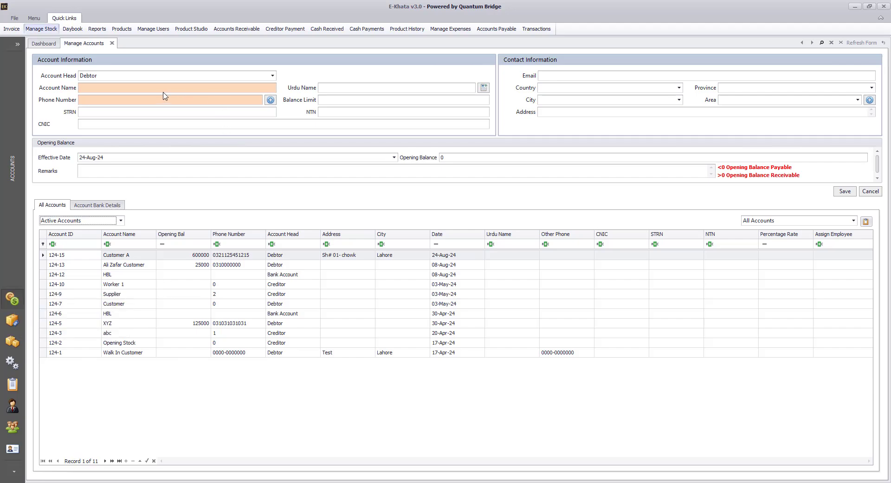
click(218, 75)
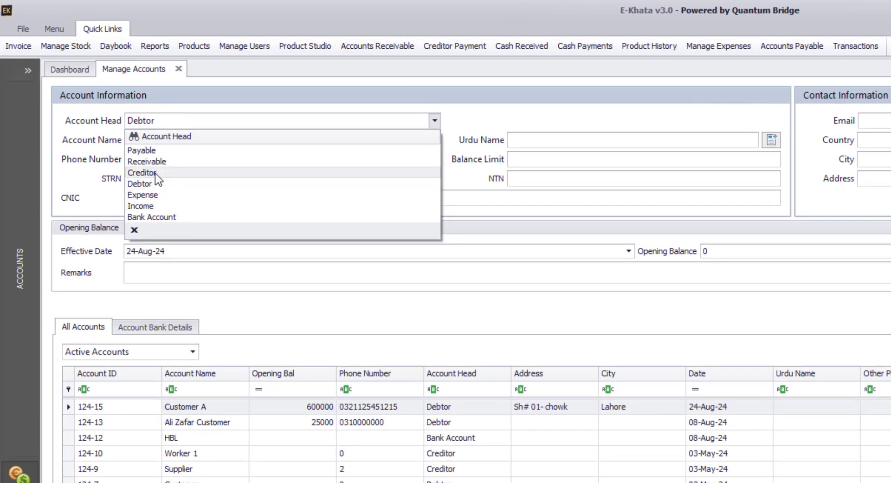
- Start a Creditor account named Supplier B and enter its phone number
click(155, 174)
click(191, 139)
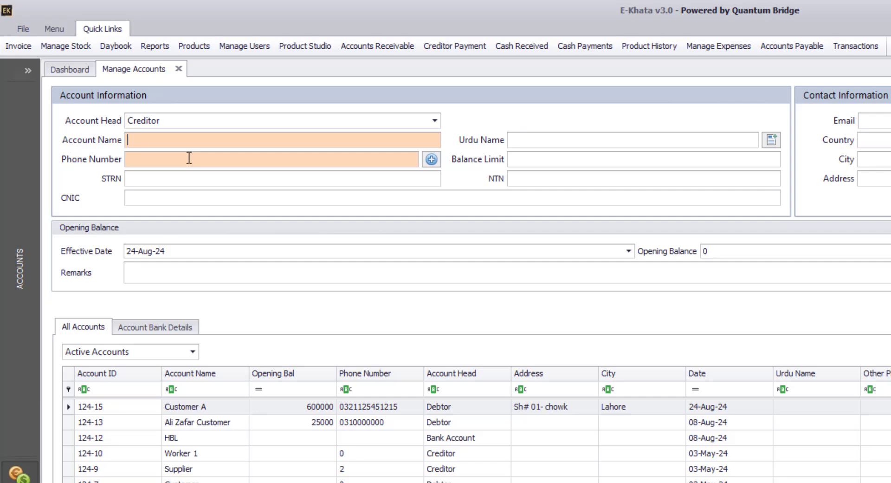
text(Supp)
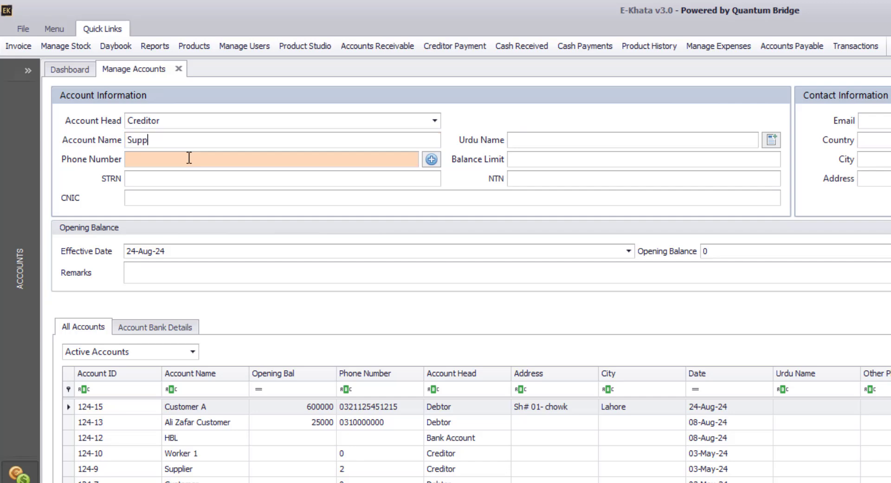
text(lier B)
click(181, 163)
text(0321111)
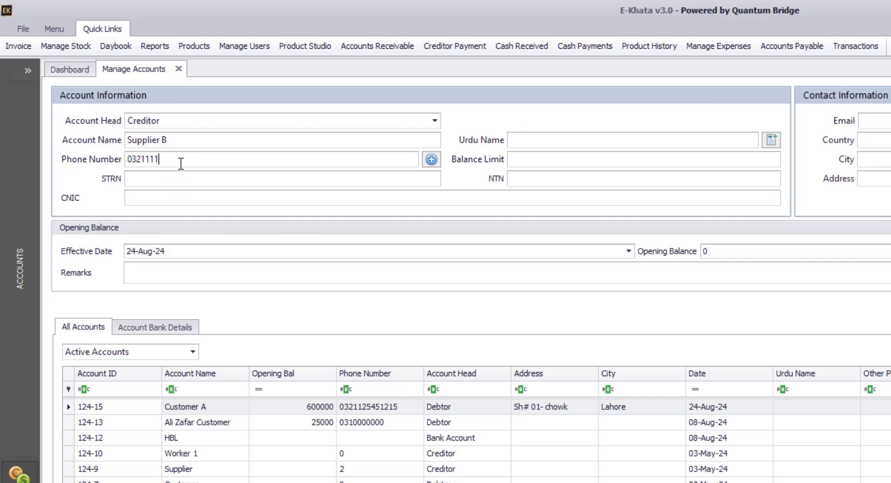
text(11)
- Set the effective date to 23-Aug-24 and the opening balance to -10000
click(628, 251)
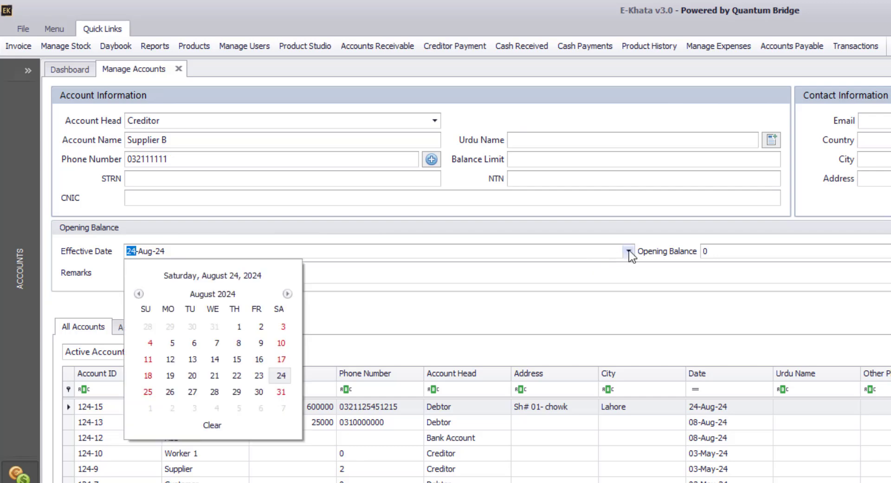
click(259, 376)
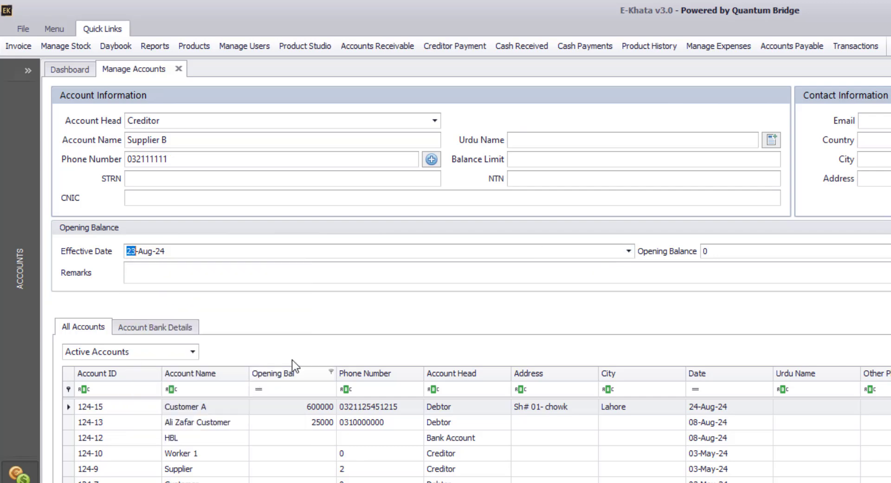
click(728, 256)
text(-10000)
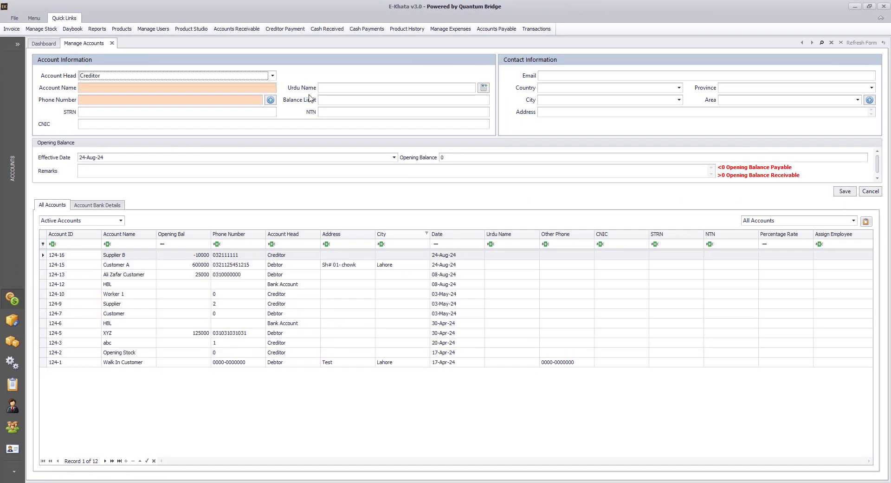
- Save a new Expense account named 'Shop Exp', recorded as 124-17
click(266, 75)
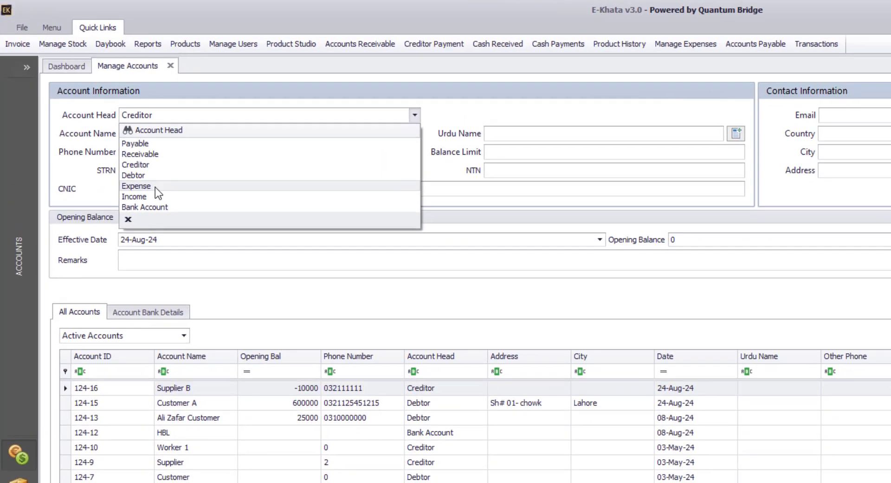
click(116, 140)
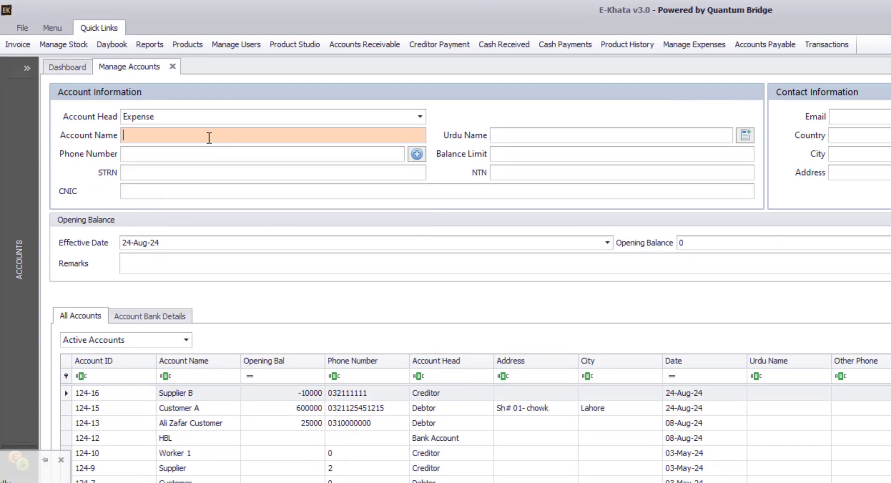
text(Sh)
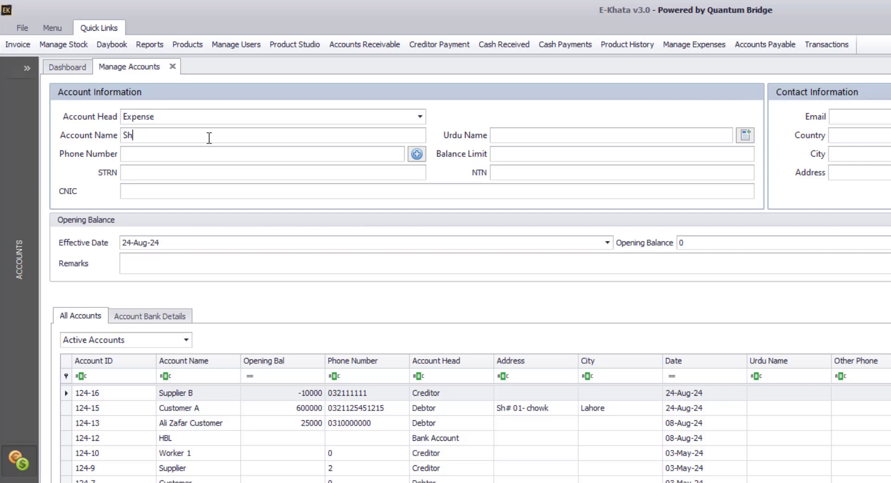
text(op Exp)
key(ctrl+s)
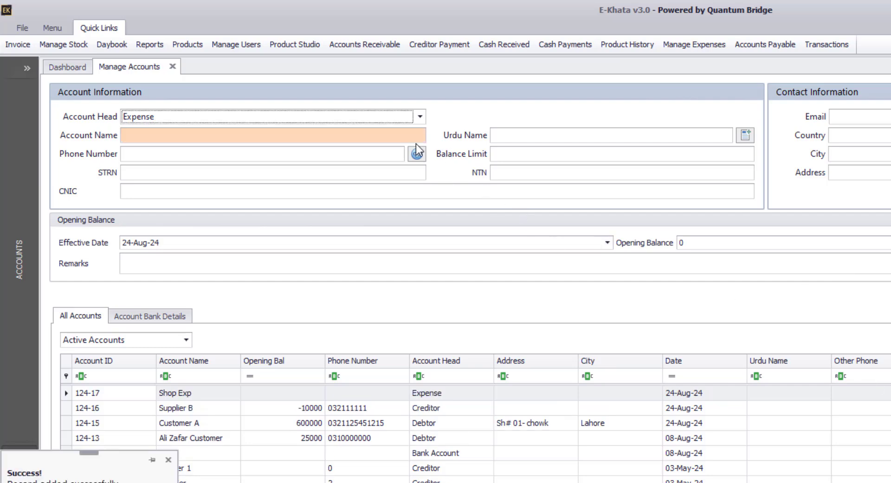
- Save the HBL bank account with an opening balance of 18500
click(207, 140)
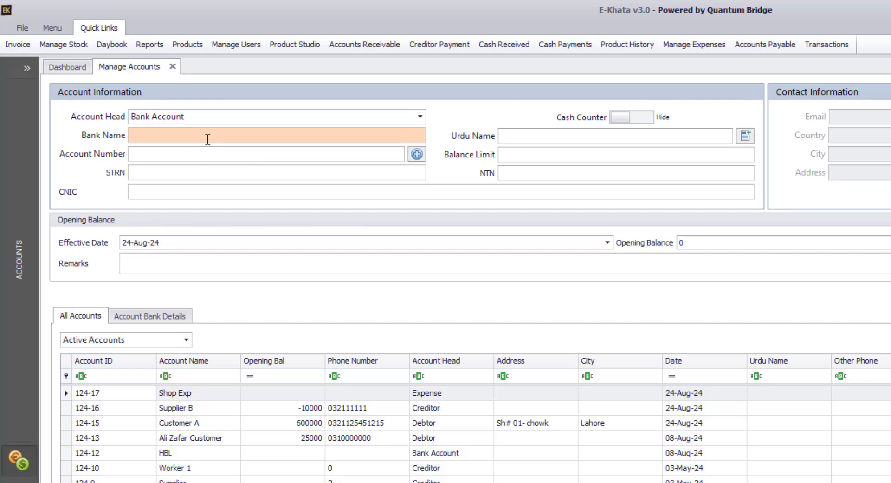
text(HBL)
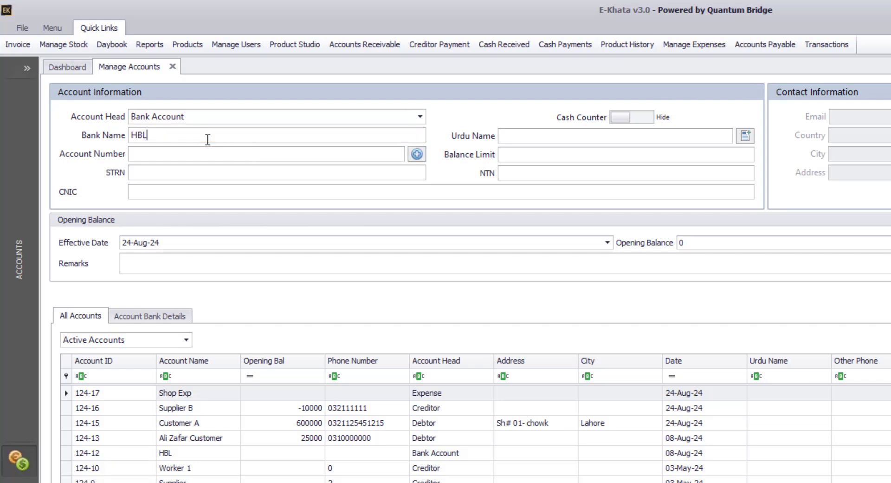
click(692, 242)
text(18500)
key(ctrl+s)
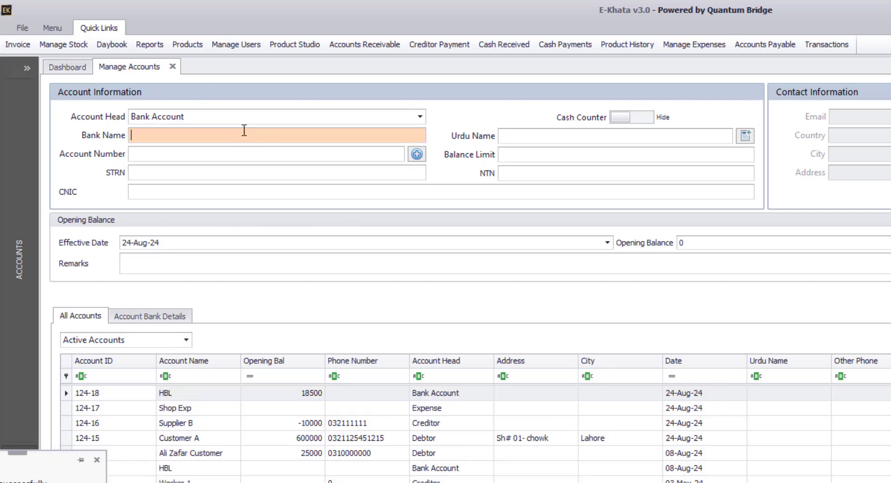
- Save the Jazzcash bank account with an opening balance of 520
text(Jazzcash)
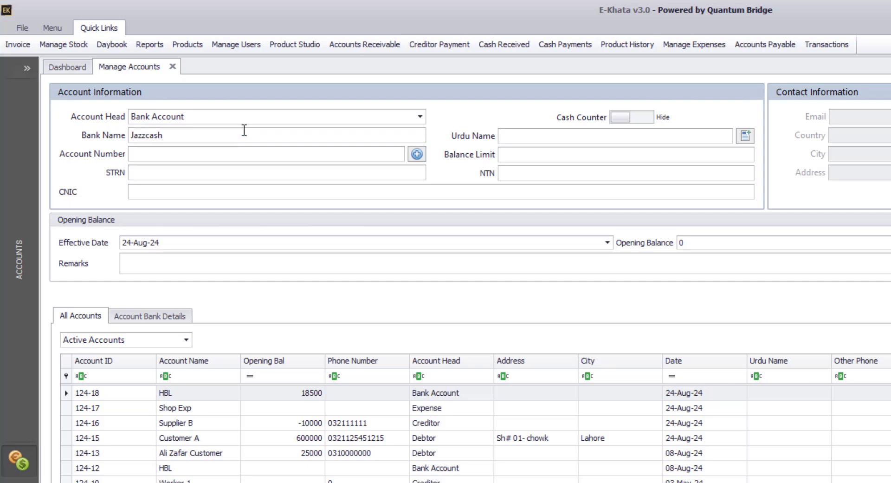
click(687, 242)
text(520)
key(Return)
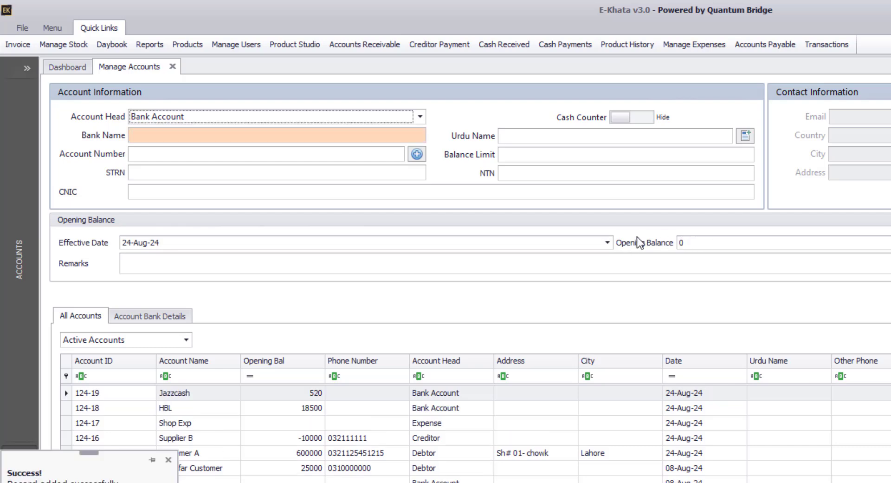
- Switch the blank account form's Account Head from Bank Account to Income
click(348, 134)
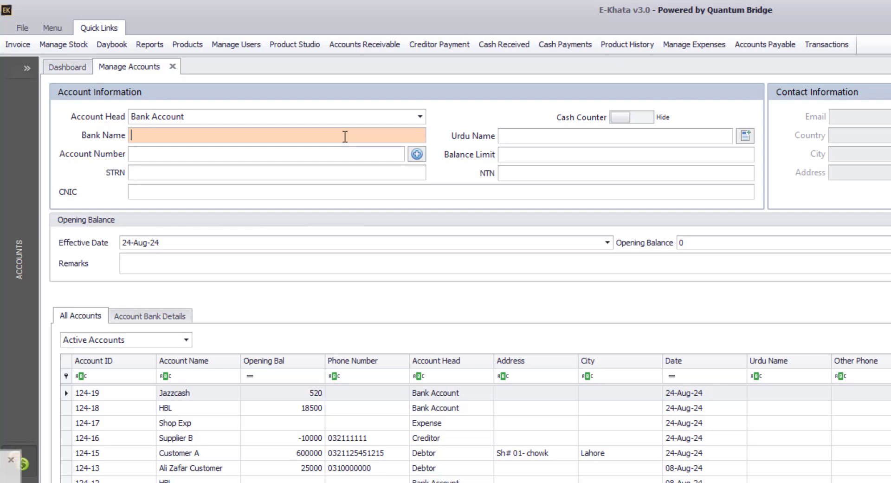
click(320, 157)
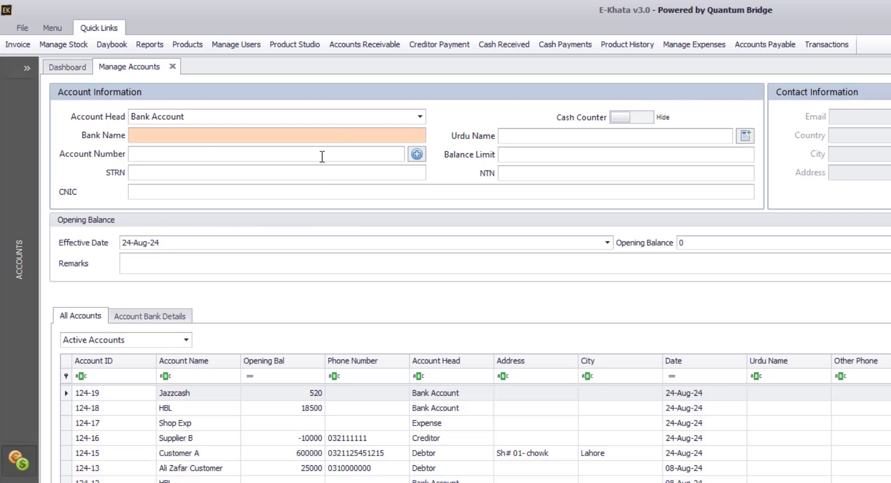
click(260, 116)
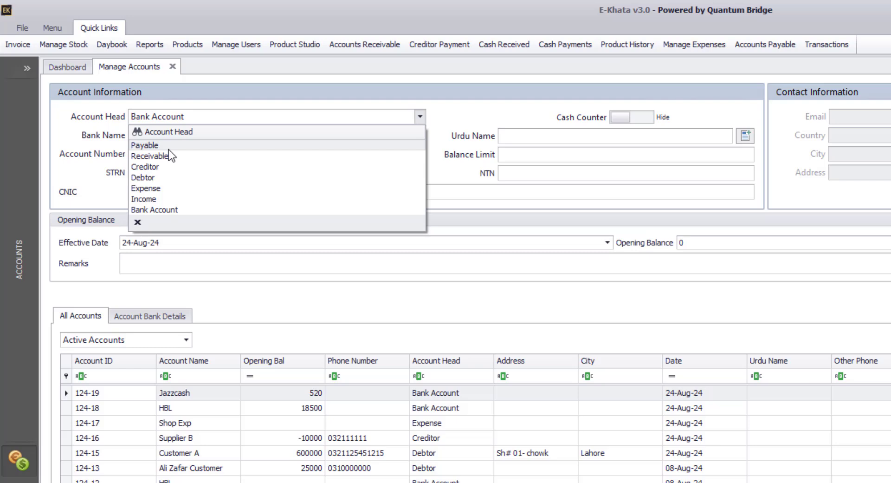
click(147, 209)
key(i)
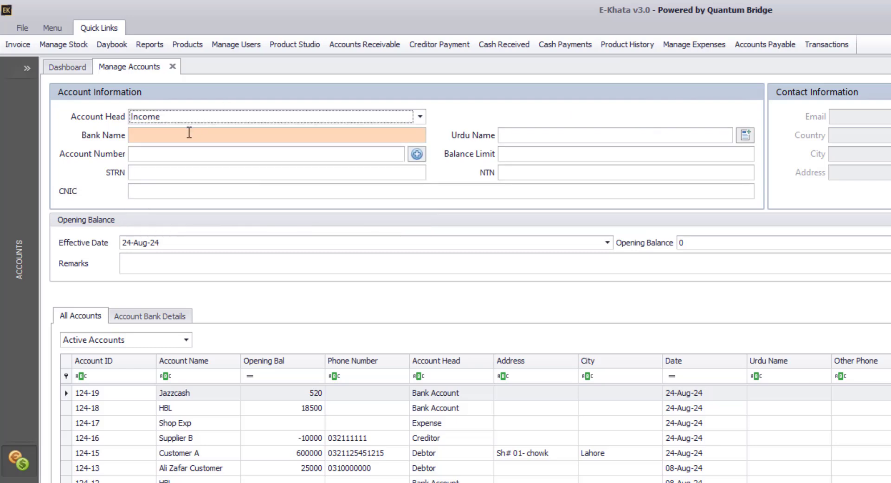
click(185, 137)
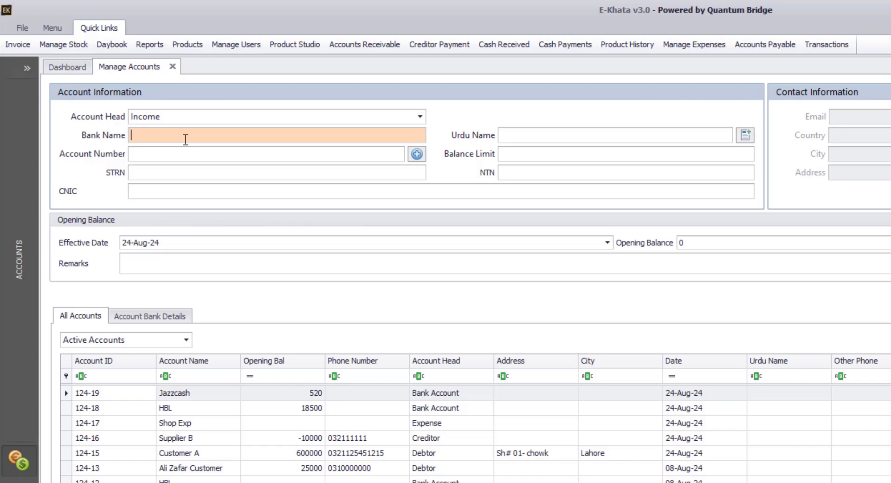